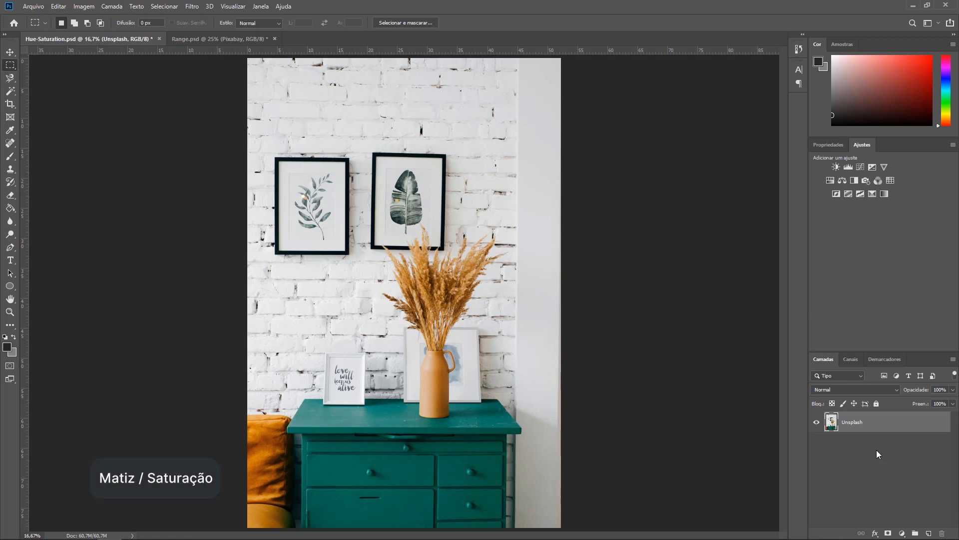
Step: Add a Matiz/Saturação adjustment layer above the Unsplash layer, with its colour range kept at Principal
{"action": "left_click", "coordinate": [830, 182]}
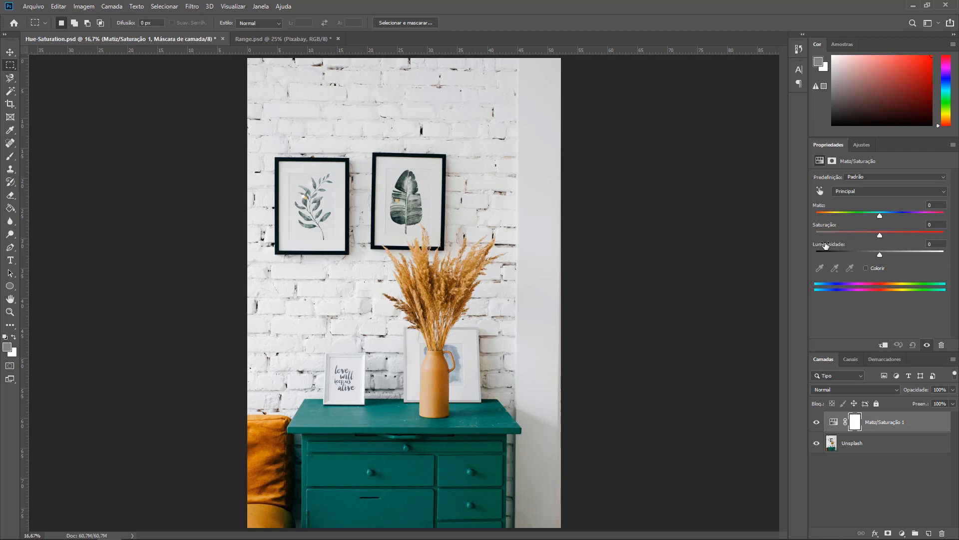
{"action": "left_click", "coordinate": [879, 190]}
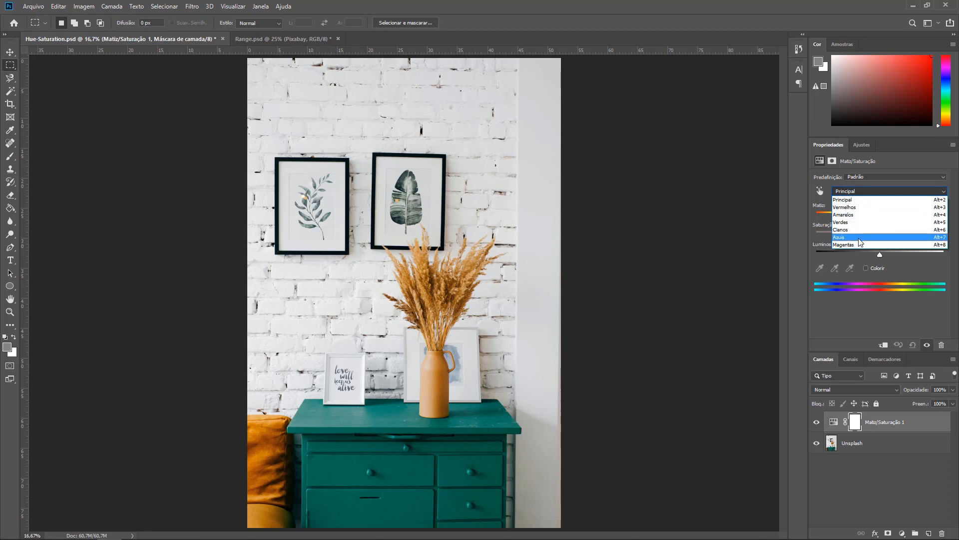
{"action": "left_click", "coordinate": [868, 190]}
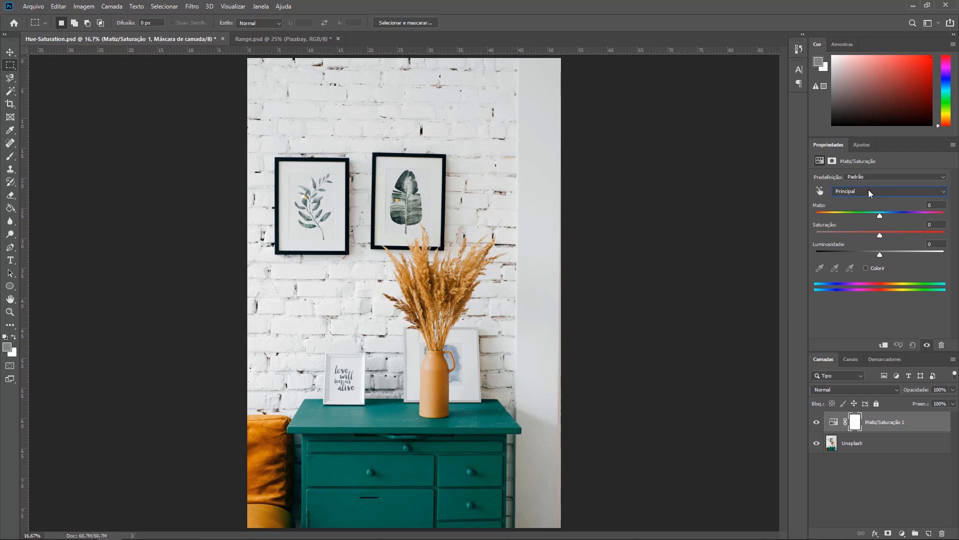
Step: Try the overall Luminosidade at +100 and at -100, and return it to 0
{"action": "left_click", "coordinate": [881, 253]}
{"action": "left_click_drag", "start_coordinate": [883, 254], "coordinate": [948, 263]}
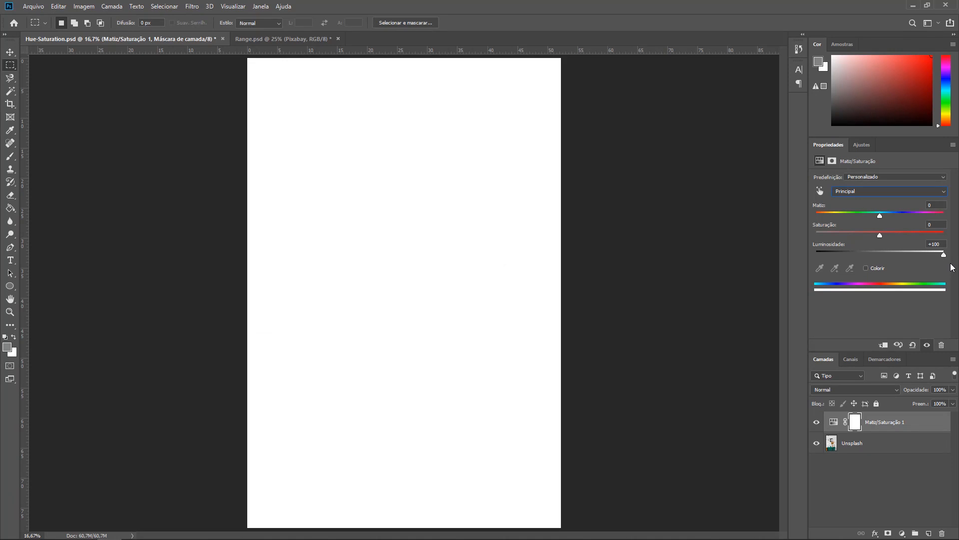
{"action": "left_click_drag", "start_coordinate": [943, 255], "coordinate": [808, 256]}
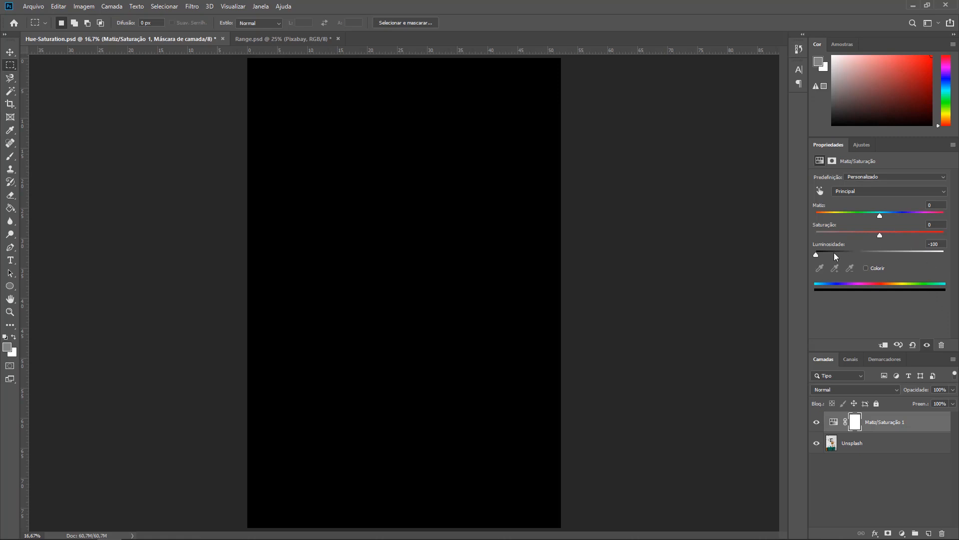
{"action": "left_click_drag", "start_coordinate": [828, 256], "coordinate": [880, 257]}
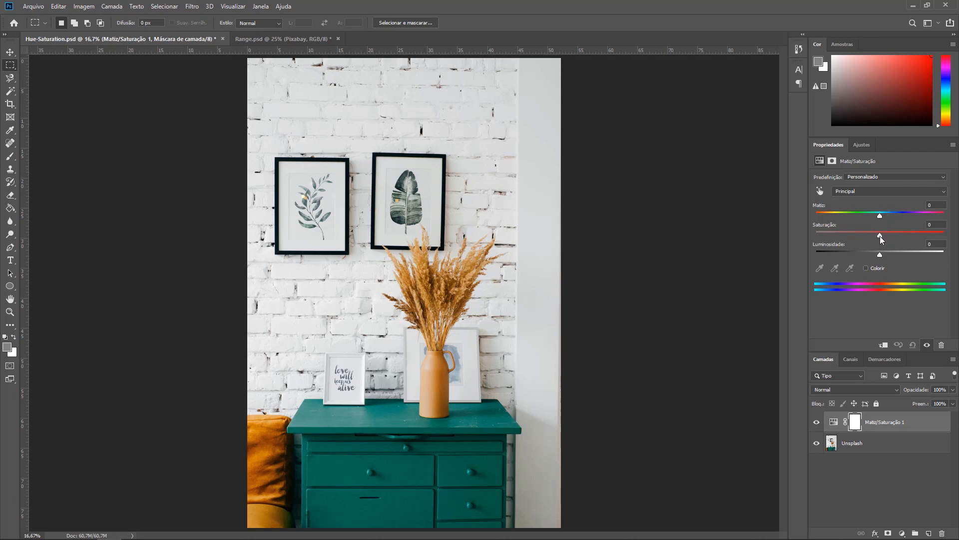
Step: Try the overall Saturação at -100 and at +100, and return it to 0
{"action": "left_click_drag", "start_coordinate": [880, 236], "coordinate": [843, 233]}
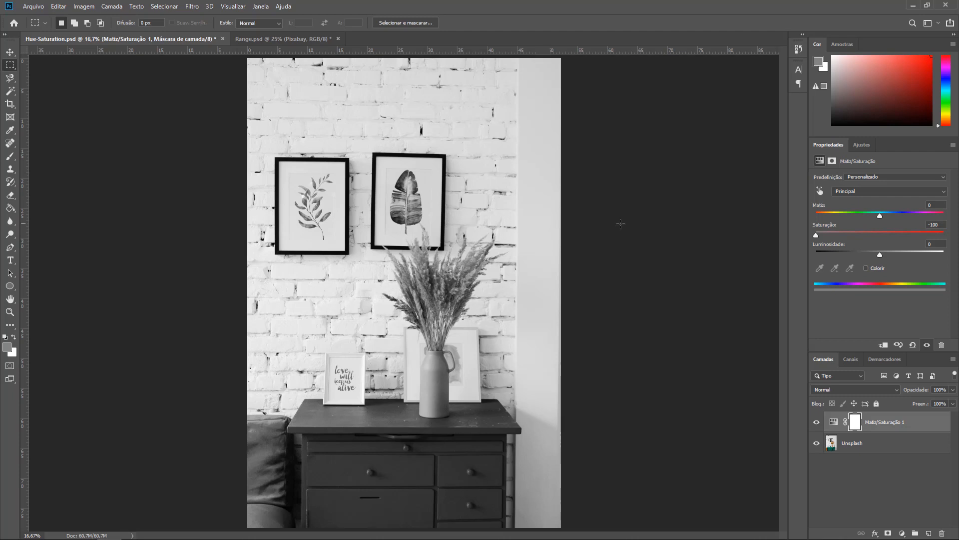
{"action": "left_click_drag", "start_coordinate": [816, 236], "coordinate": [897, 243]}
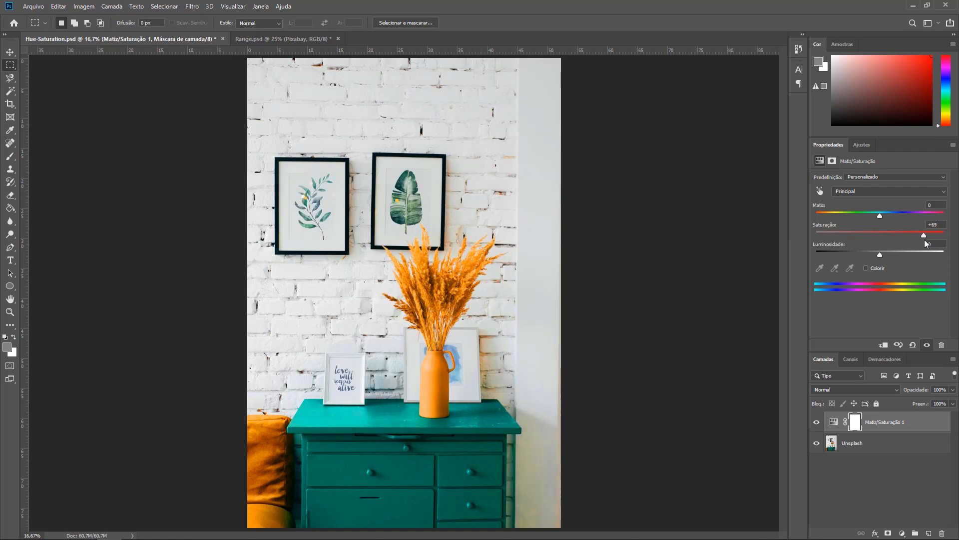
{"action": "left_click_drag", "start_coordinate": [931, 244], "coordinate": [948, 244]}
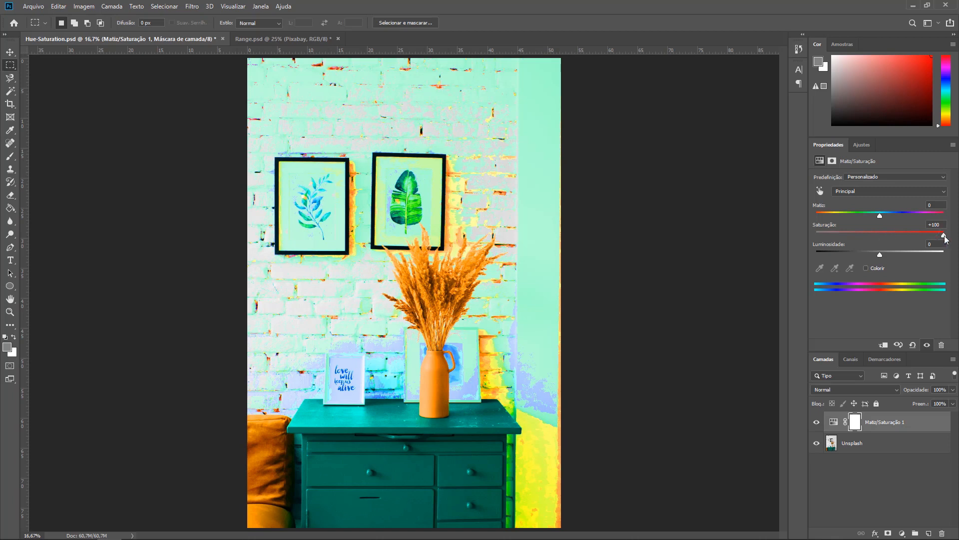
{"action": "left_click_drag", "start_coordinate": [943, 235], "coordinate": [922, 235]}
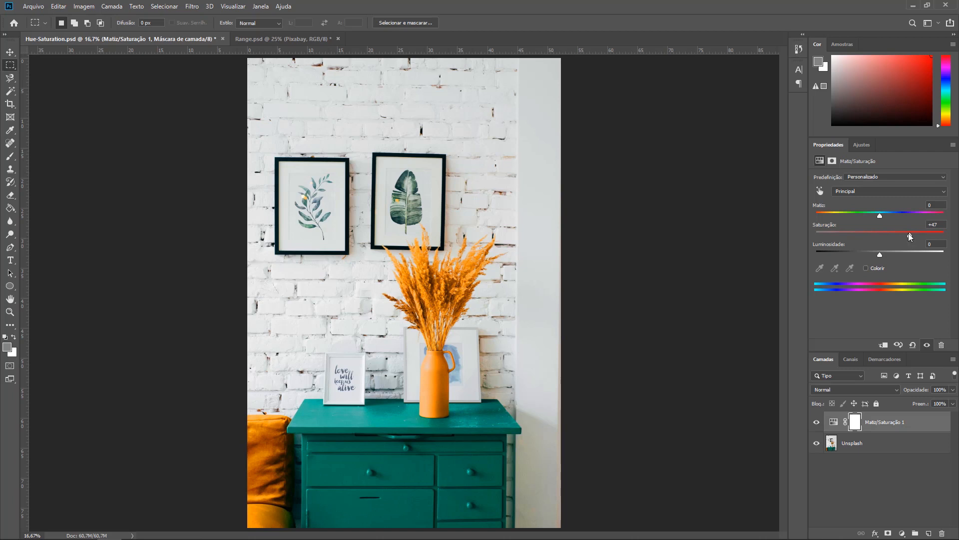
{"action": "left_click_drag", "start_coordinate": [910, 237], "coordinate": [882, 237]}
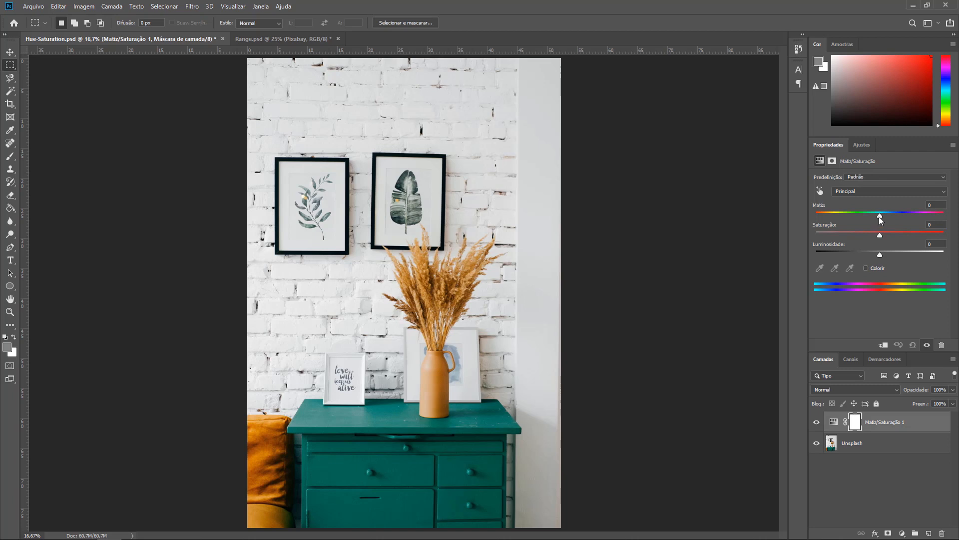
Step: Try the Colorir option with Saturação 63 and Matiz 235, and switch it off again
{"action": "left_click", "coordinate": [866, 269]}
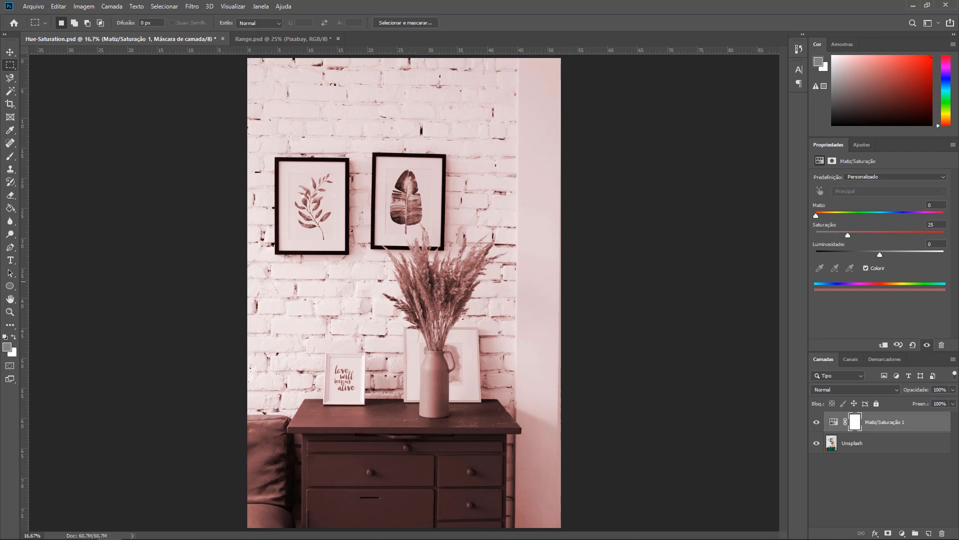
{"action": "left_click_drag", "start_coordinate": [847, 235], "coordinate": [896, 236]}
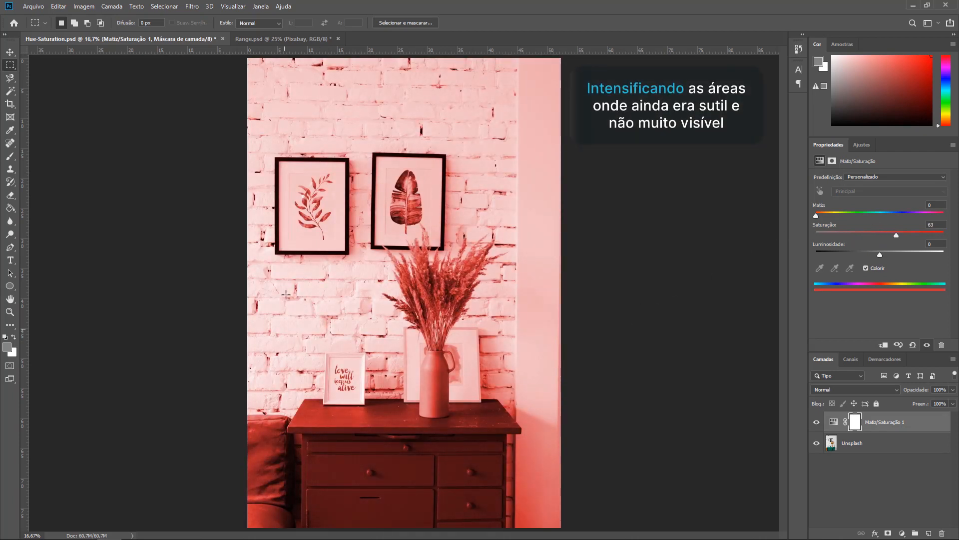
{"action": "left_click_drag", "start_coordinate": [818, 215], "coordinate": [899, 213]}
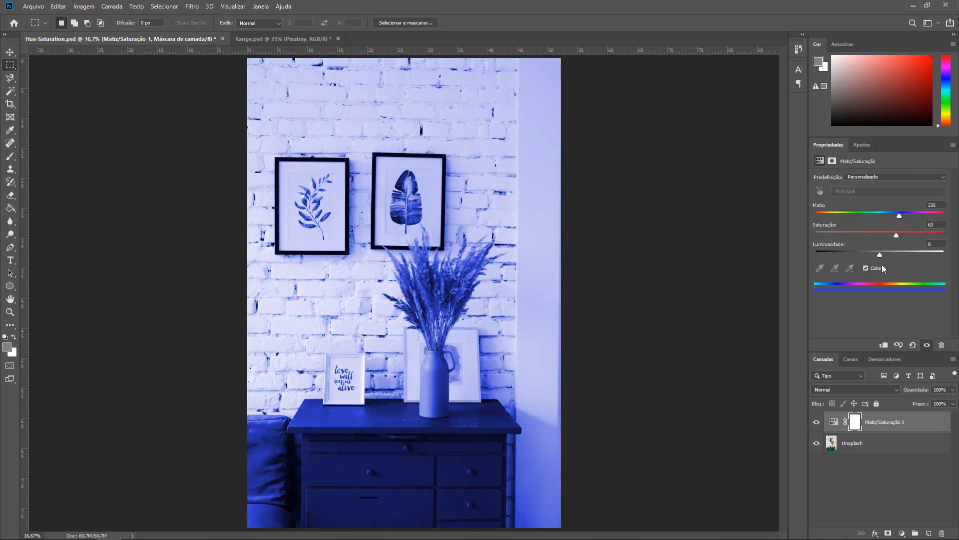
{"action": "mouse_move", "coordinate": [880, 255]}
{"action": "left_mouse_down"}
{"action": "mouse_move", "coordinate": [839, 261]}
{"action": "mouse_move", "coordinate": [898, 257]}
{"action": "mouse_move", "coordinate": [882, 260]}
{"action": "left_mouse_up"}
{"action": "left_click", "coordinate": [866, 268]}
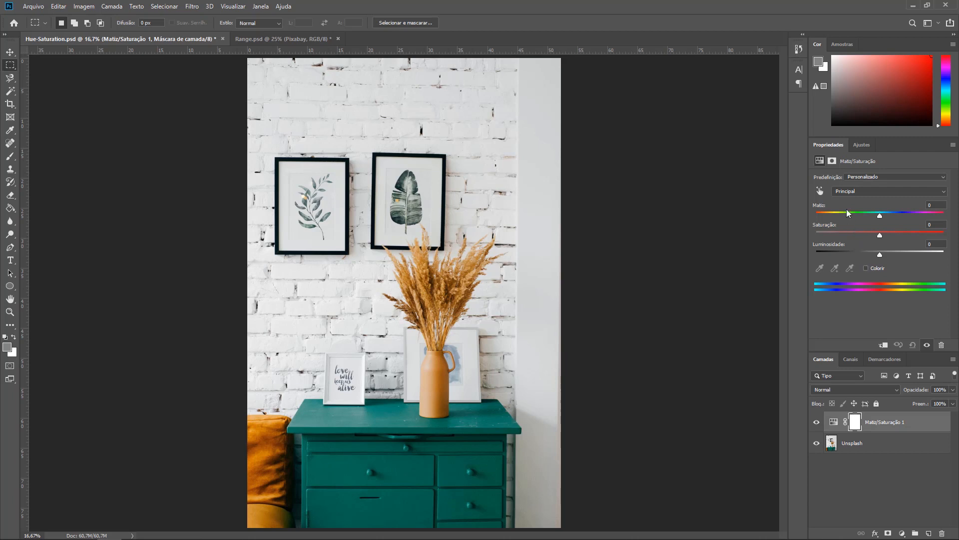
Step: Sample the wall, the vase and finally the green dresser with the on-image adjustment tool to target the Cianos range
{"action": "left_click", "coordinate": [820, 191]}
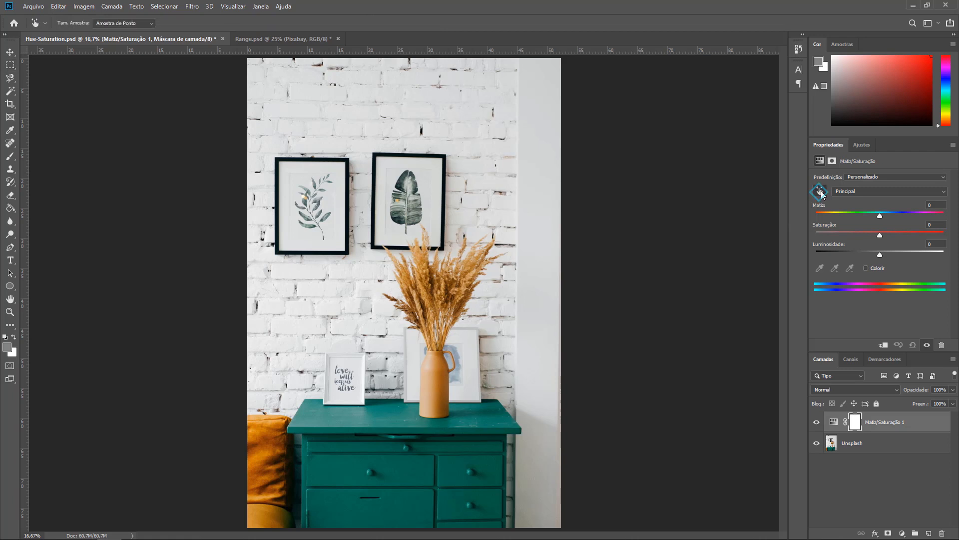
{"action": "left_click", "coordinate": [495, 183]}
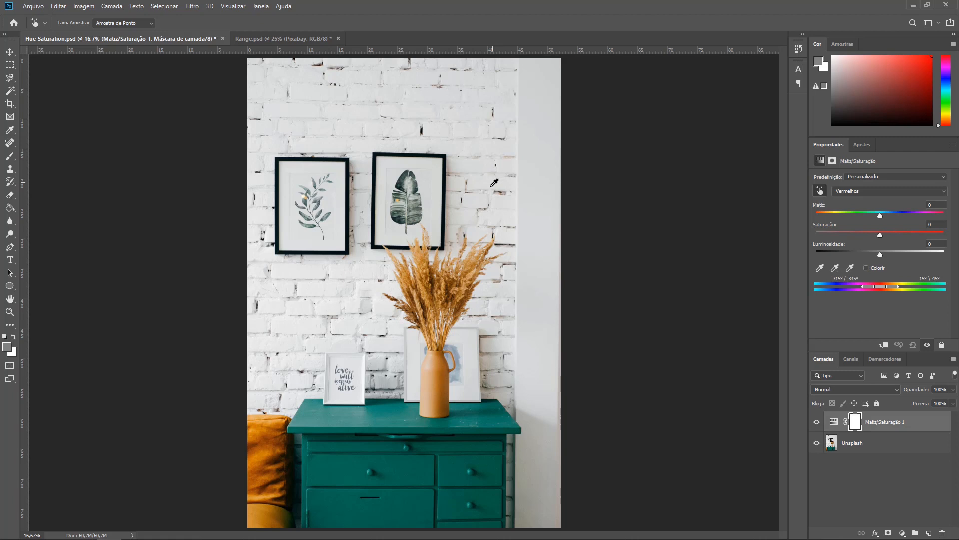
{"action": "left_click", "coordinate": [441, 366]}
{"action": "left_click", "coordinate": [385, 468]}
Step: Recolour the dresser blue by setting the Cianos range to Matiz +35, Saturação +61 and Luminosidade +2
{"action": "left_click_drag", "start_coordinate": [880, 235], "coordinate": [921, 239]}
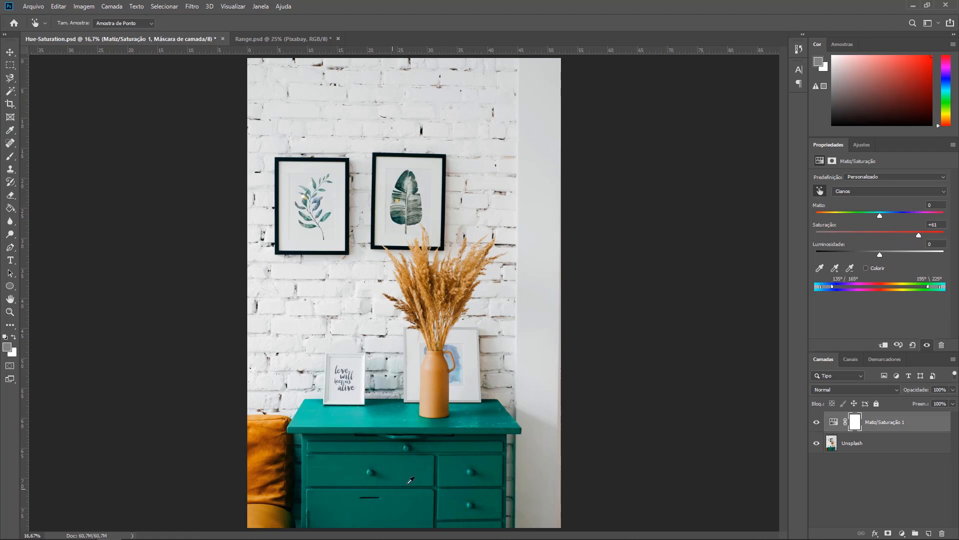
{"action": "mouse_move", "coordinate": [880, 256]}
{"action": "left_mouse_down"}
{"action": "mouse_move", "coordinate": [797, 257]}
{"action": "mouse_move", "coordinate": [925, 262]}
{"action": "mouse_move", "coordinate": [881, 256]}
{"action": "left_mouse_up"}
{"action": "left_click_drag", "start_coordinate": [880, 216], "coordinate": [901, 217]}
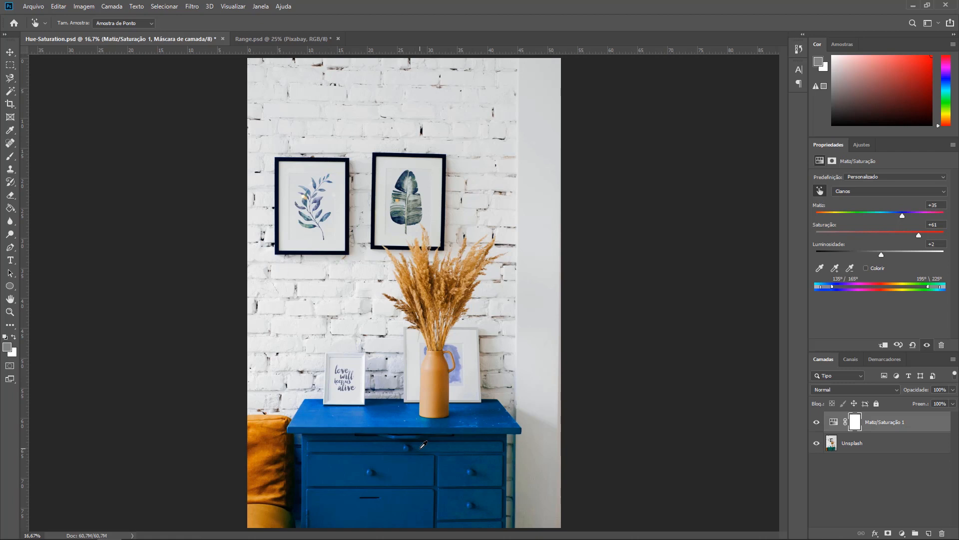
Step: Adjust the Cianos saturation directly on the dresser in the image, raising it to +100 and lowering it to +52
{"action": "left_click", "coordinate": [818, 194]}
{"action": "left_click_drag", "start_coordinate": [399, 464], "coordinate": [454, 471]}
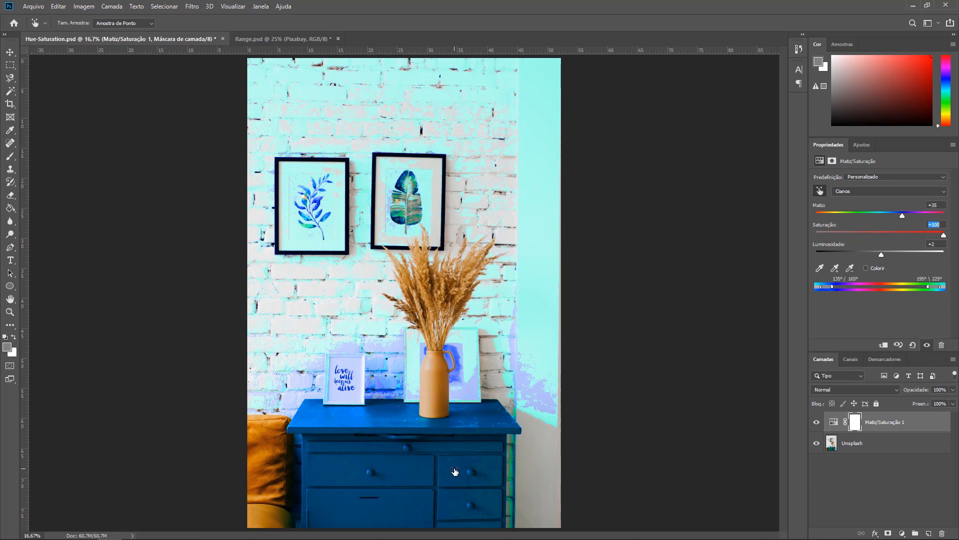
{"action": "left_click_drag", "start_coordinate": [454, 471], "coordinate": [423, 476]}
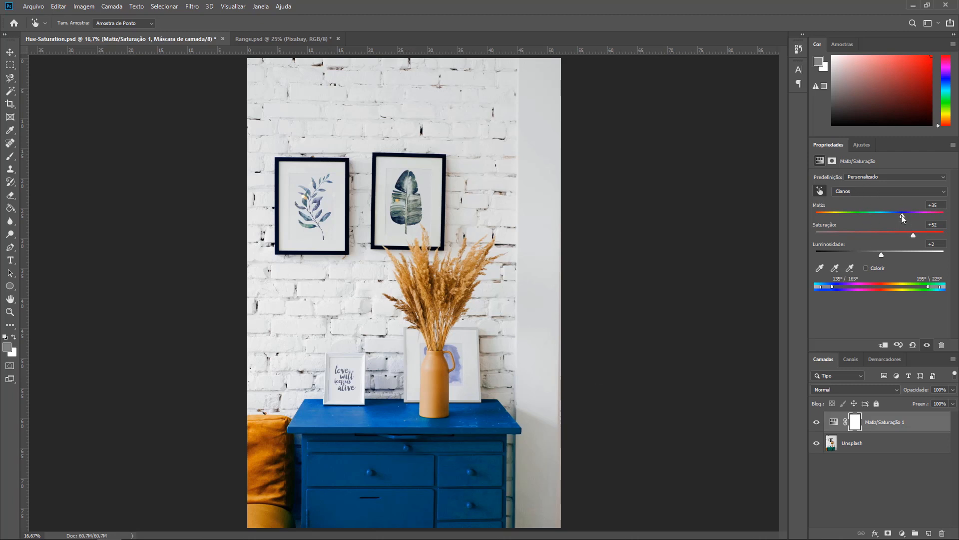
Step: Recolour the dresser dark red with Cianos at Matiz +180, Saturação +14 and Luminosidade -21, and leave the on-image adjustment tool
{"action": "left_click_drag", "start_coordinate": [903, 216], "coordinate": [897, 238]}
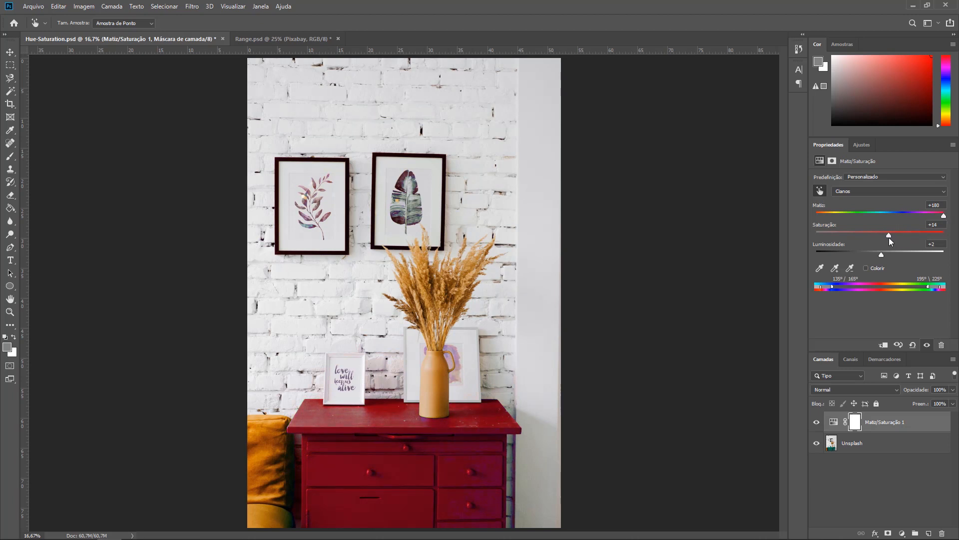
{"action": "left_click_drag", "start_coordinate": [881, 255], "coordinate": [868, 255]}
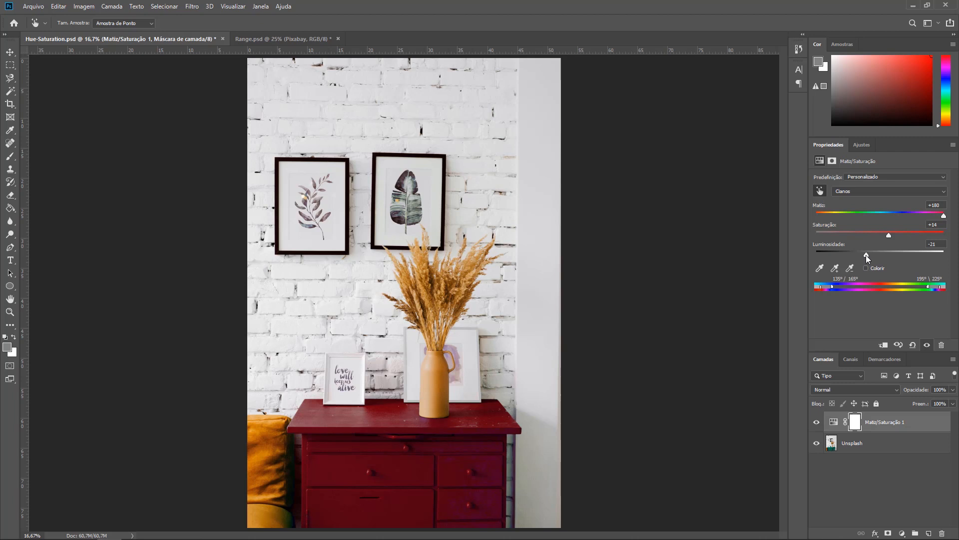
{"action": "left_click", "coordinate": [820, 190]}
Step: Switch to the Range.psd document and add a Matiz/Saturação adjustment layer above the Pixabay layer
{"action": "left_click", "coordinate": [291, 40]}
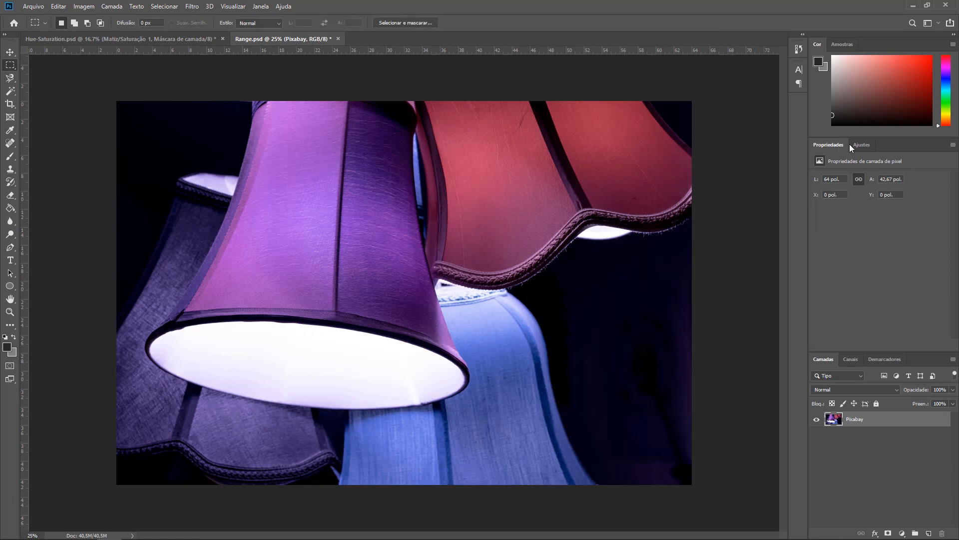
{"action": "left_click", "coordinate": [862, 145]}
{"action": "left_click", "coordinate": [831, 180]}
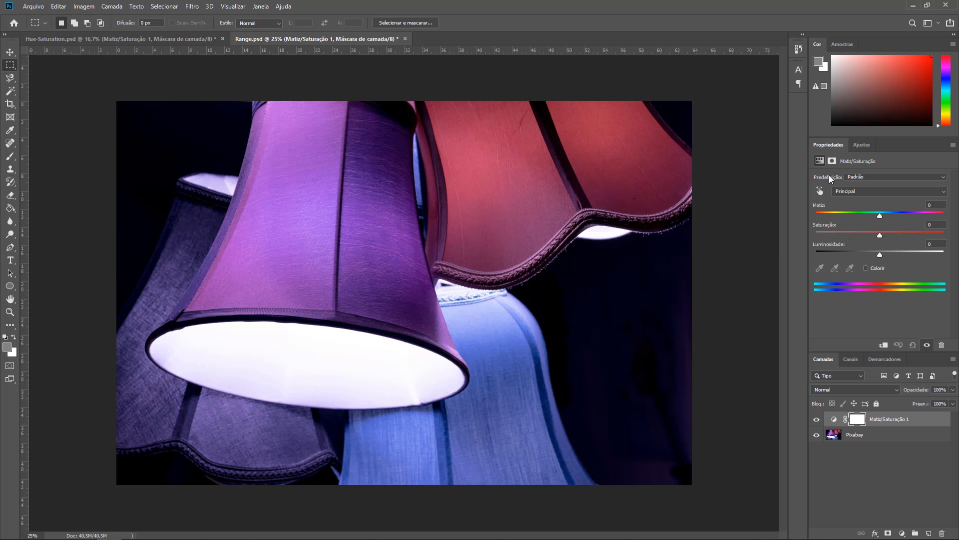
Step: Sample the red lampshade on the image to target the Vermelhos range, and set its Matiz to -180 and Saturação to +88
{"action": "left_click", "coordinate": [818, 191]}
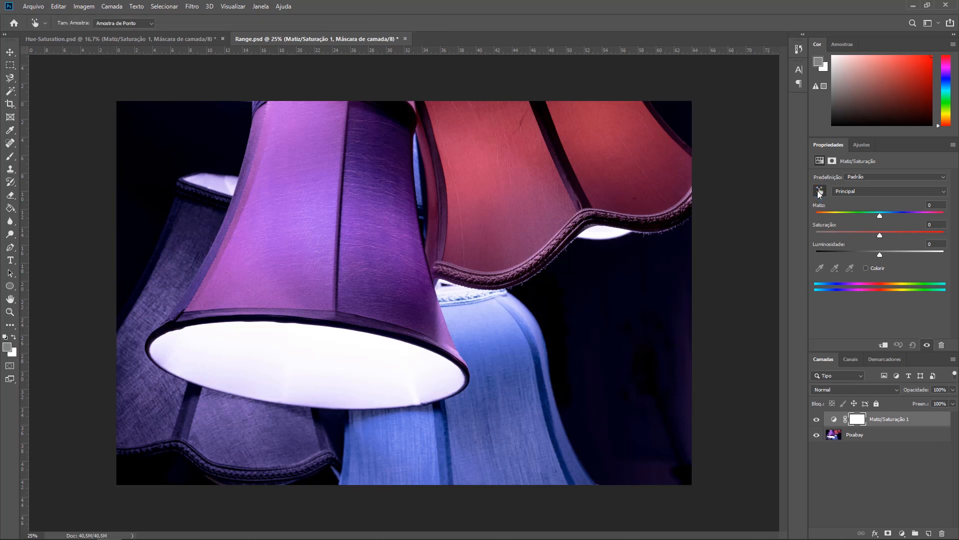
{"action": "left_click", "coordinate": [524, 160]}
{"action": "left_click_drag", "start_coordinate": [882, 215], "coordinate": [802, 222]}
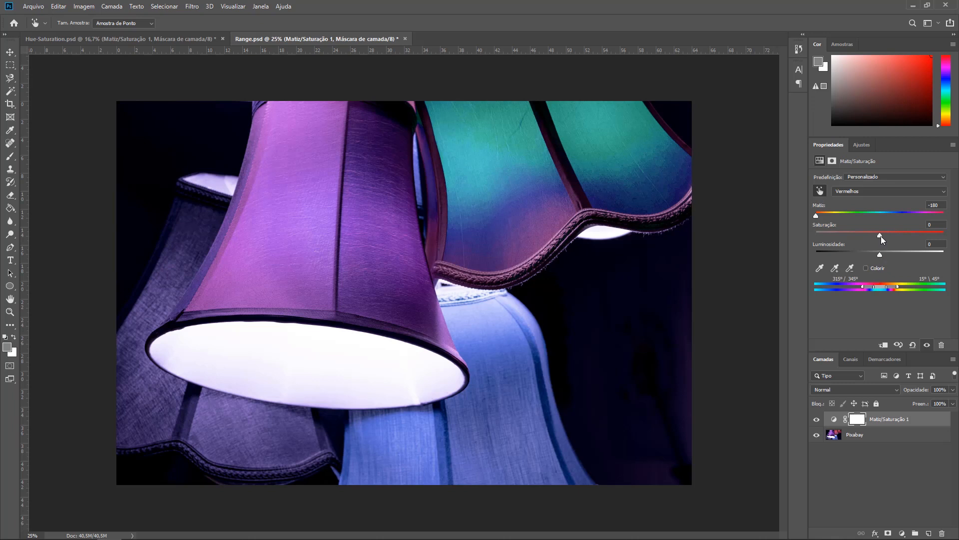
{"action": "left_click_drag", "start_coordinate": [905, 242], "coordinate": [938, 244]}
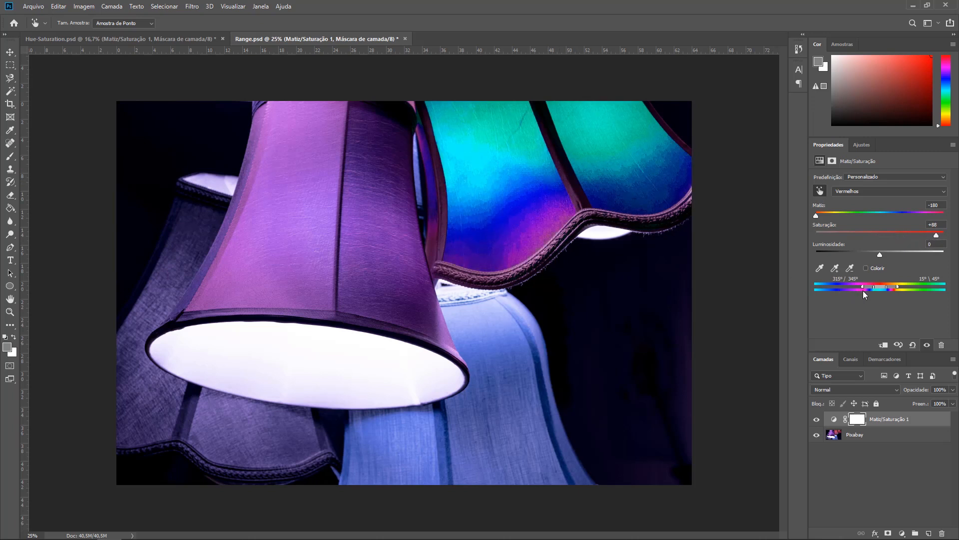
Step: Adjust the limits of the Vermelhos colour range to 291°/296° and 27°\32° so it covers the whole red lampshade but not the purple one
{"action": "left_click_drag", "start_coordinate": [865, 290], "coordinate": [875, 287]}
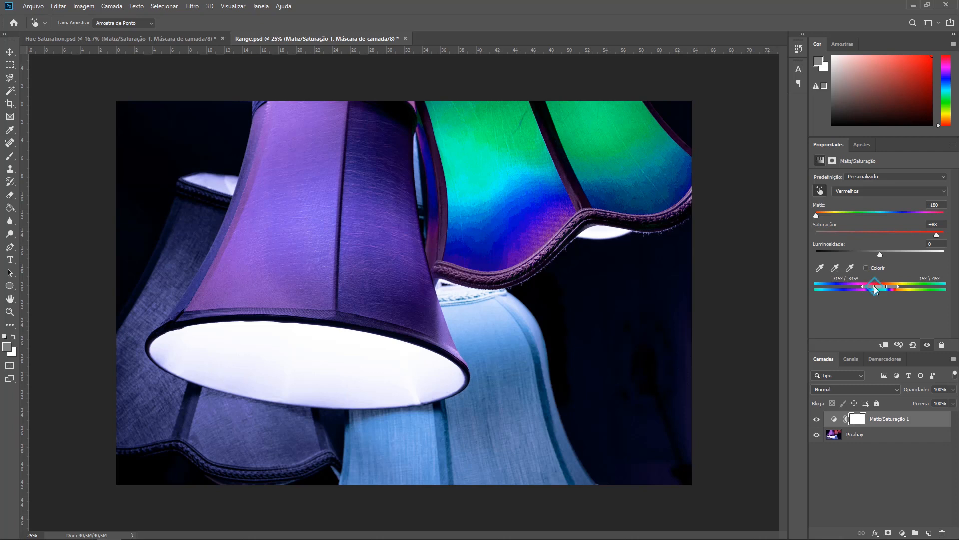
{"action": "left_click_drag", "start_coordinate": [874, 287], "coordinate": [870, 288]}
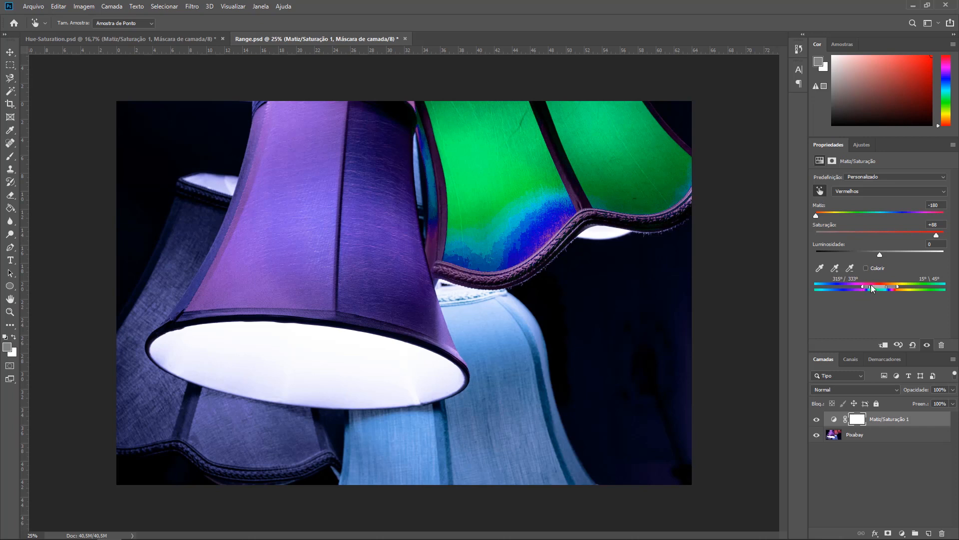
{"action": "left_click_drag", "start_coordinate": [870, 286], "coordinate": [870, 285]}
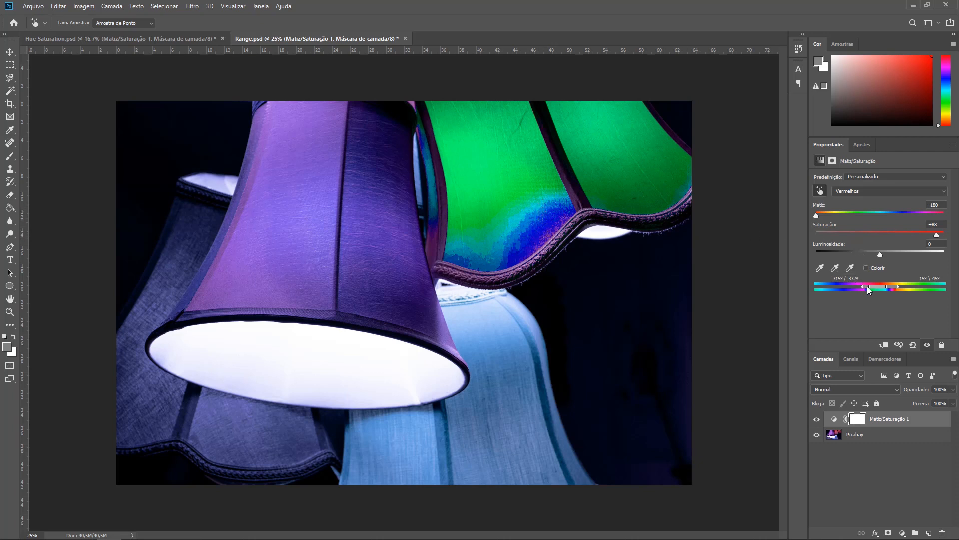
{"action": "left_click_drag", "start_coordinate": [868, 286], "coordinate": [856, 286]}
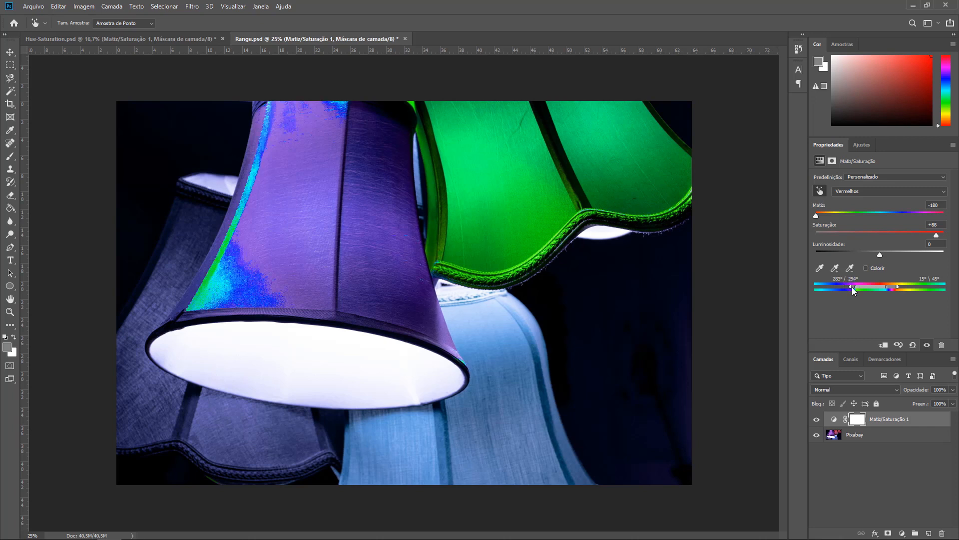
{"action": "left_click_drag", "start_coordinate": [852, 286], "coordinate": [855, 286]}
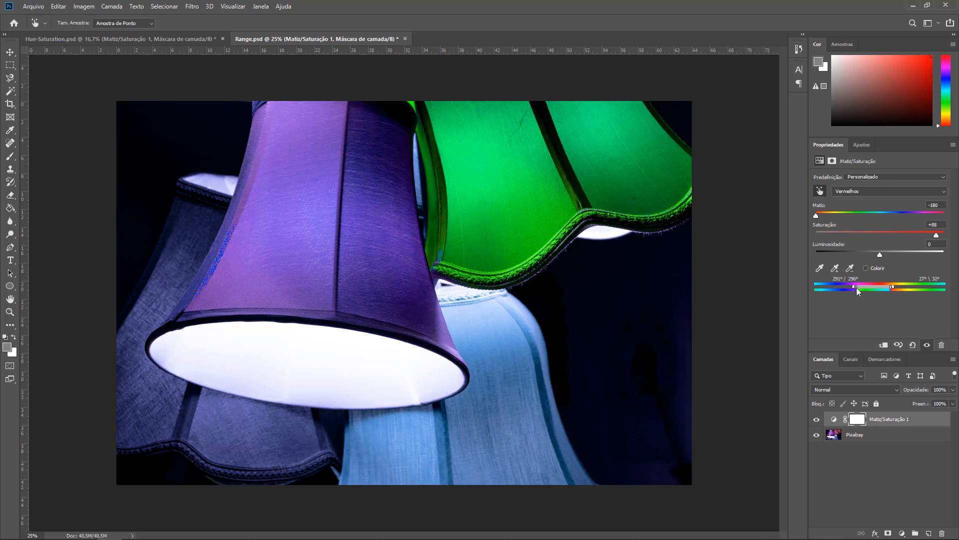
Step: Tone down the recoloured green lampshade by setting the Vermelhos range to Saturação +20 and Luminosidade -43
{"action": "left_click_drag", "start_coordinate": [937, 235], "coordinate": [911, 235]}
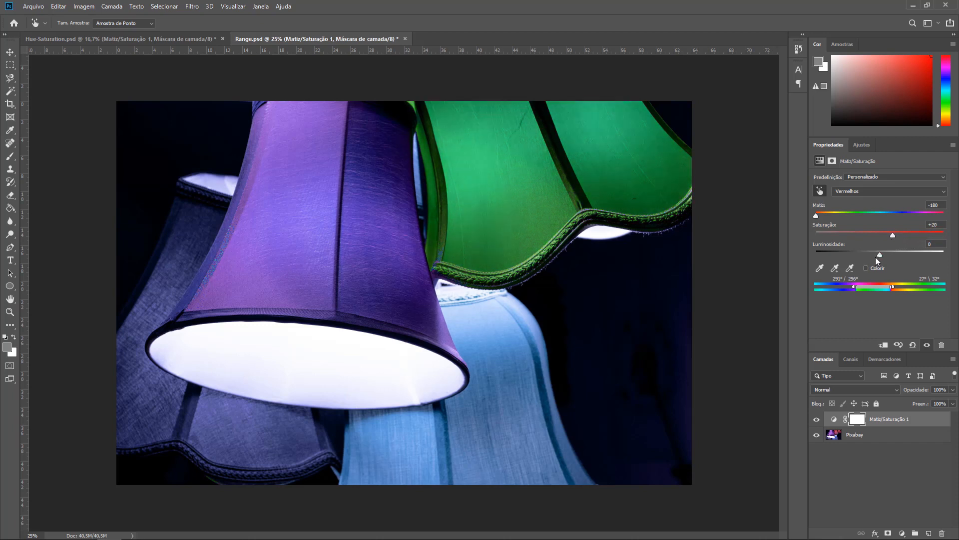
{"action": "left_click_drag", "start_coordinate": [880, 254], "coordinate": [856, 255]}
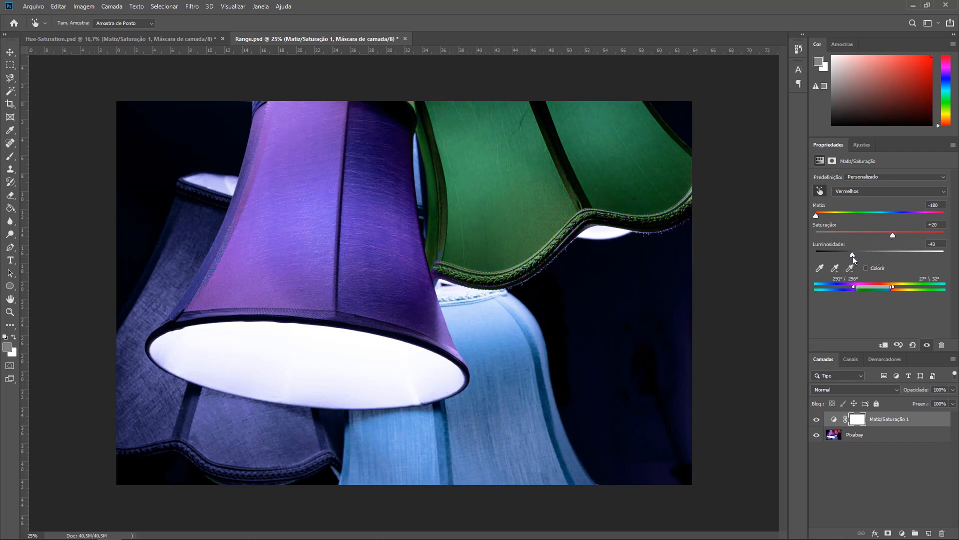
Step: Recolour the green lampshade orange by setting the Vermelhos range to Matiz +76, Saturação +63 and Luminosidade +10, and compare with the original
{"action": "left_click_drag", "start_coordinate": [817, 215], "coordinate": [919, 236]}
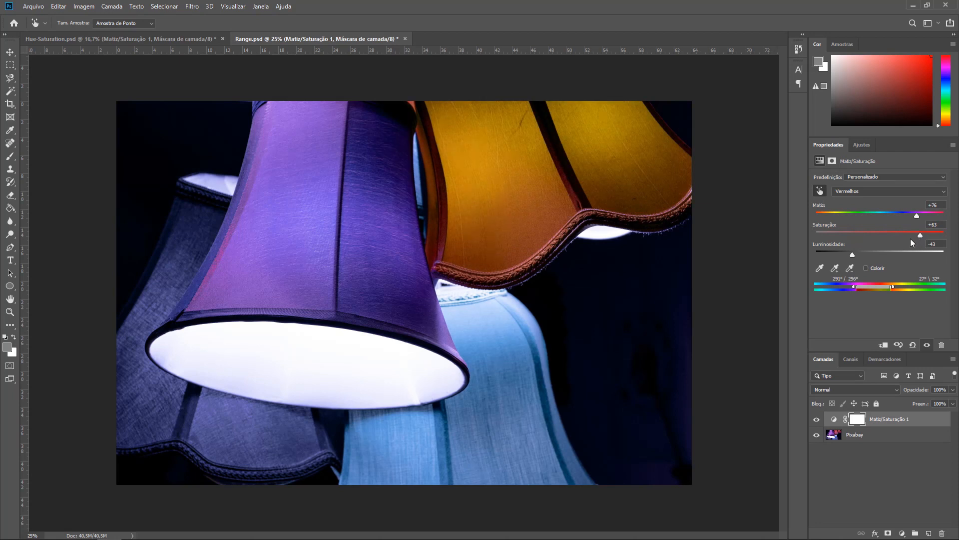
{"action": "left_click_drag", "start_coordinate": [852, 254], "coordinate": [887, 260]}
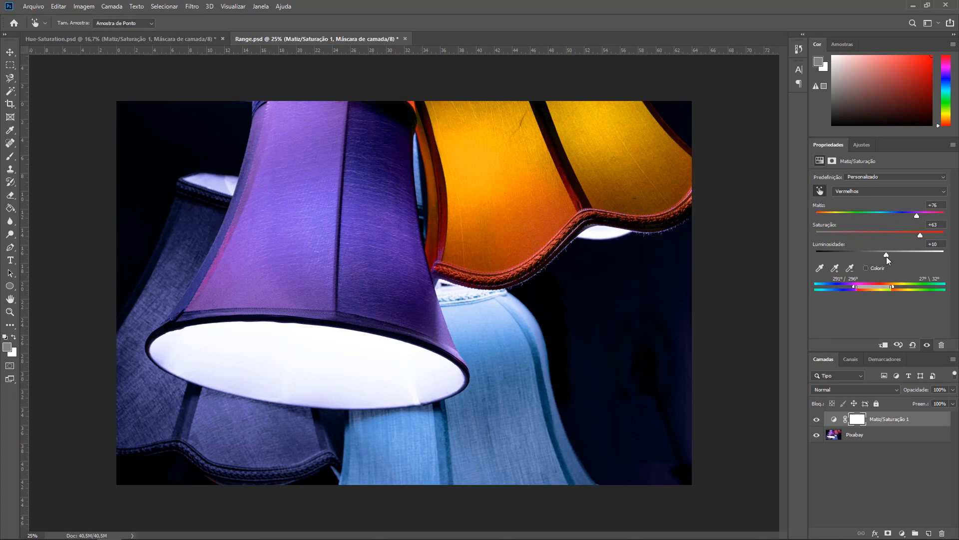
{"action": "left_click", "coordinate": [927, 346]}
{"action": "left_click", "coordinate": [927, 346]}
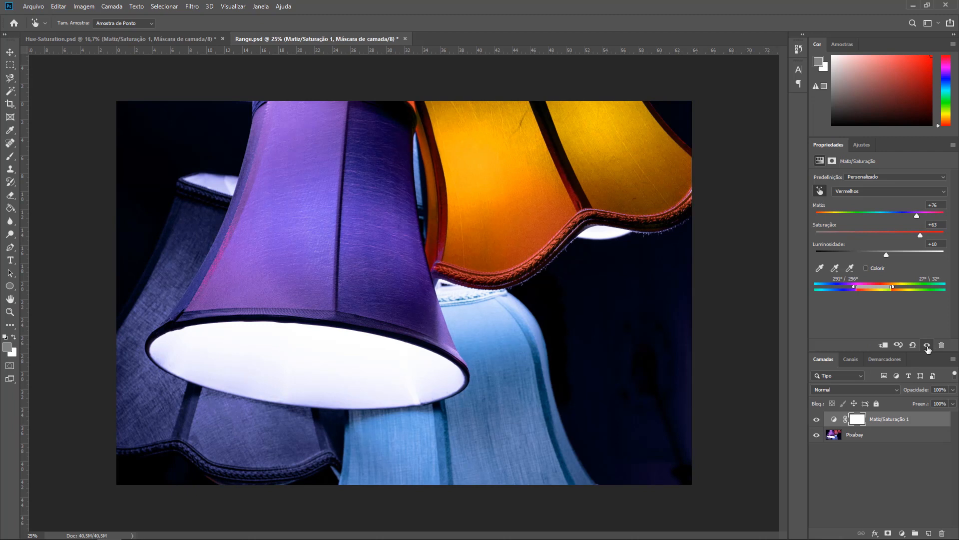
{"action": "left_click", "coordinate": [818, 193]}
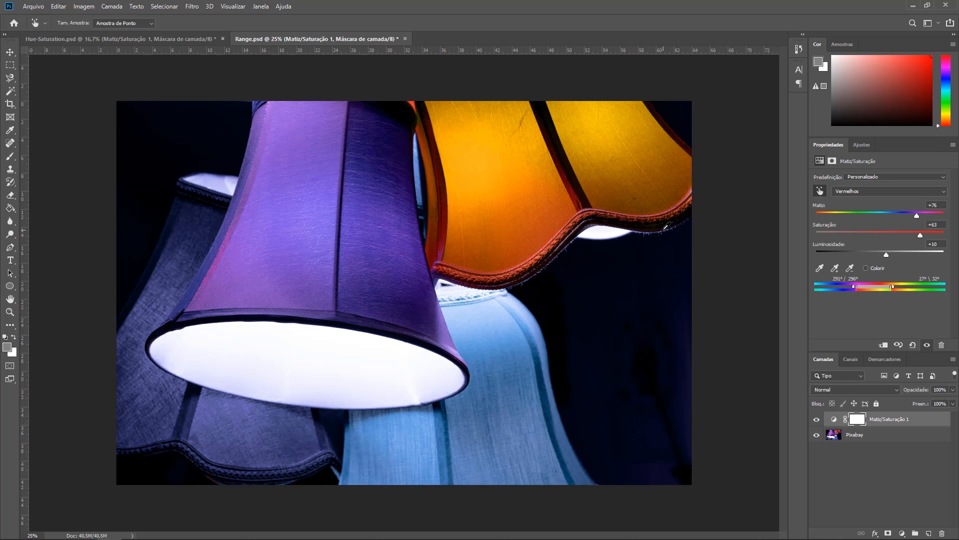
Step: Delete the Matiz/Saturação 1 layer and add a Vibratilidade adjustment layer above the Pixabay layer
{"action": "left_click", "coordinate": [943, 344]}
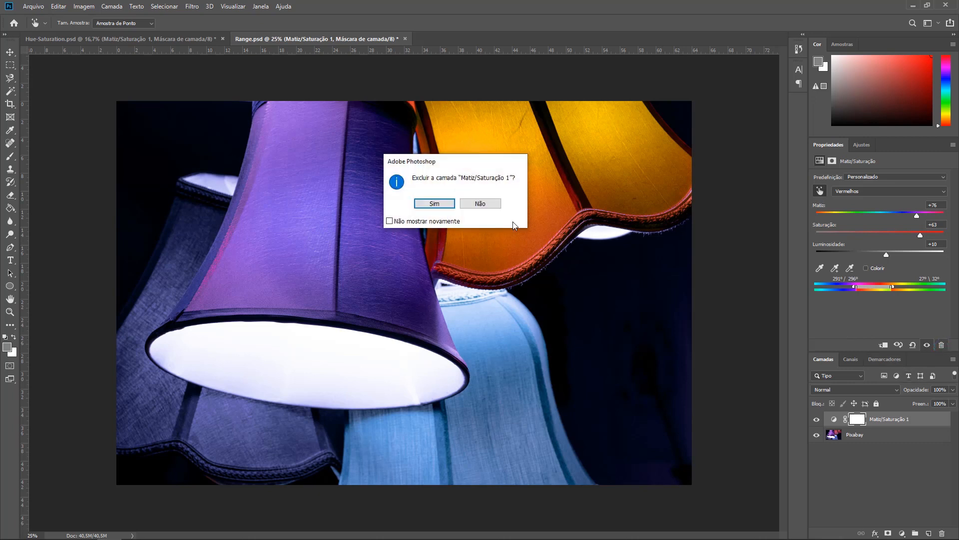
{"action": "left_click", "coordinate": [434, 202]}
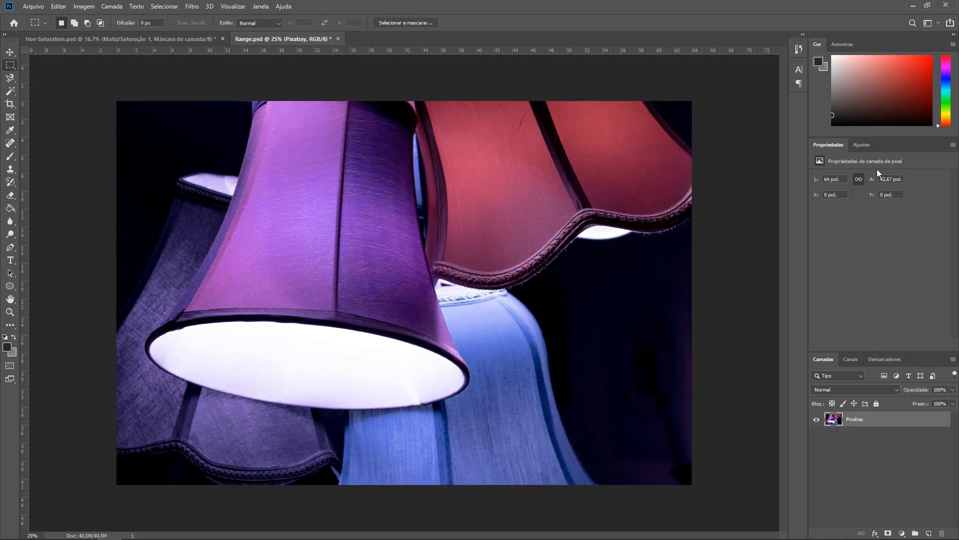
{"action": "left_click", "coordinate": [867, 148]}
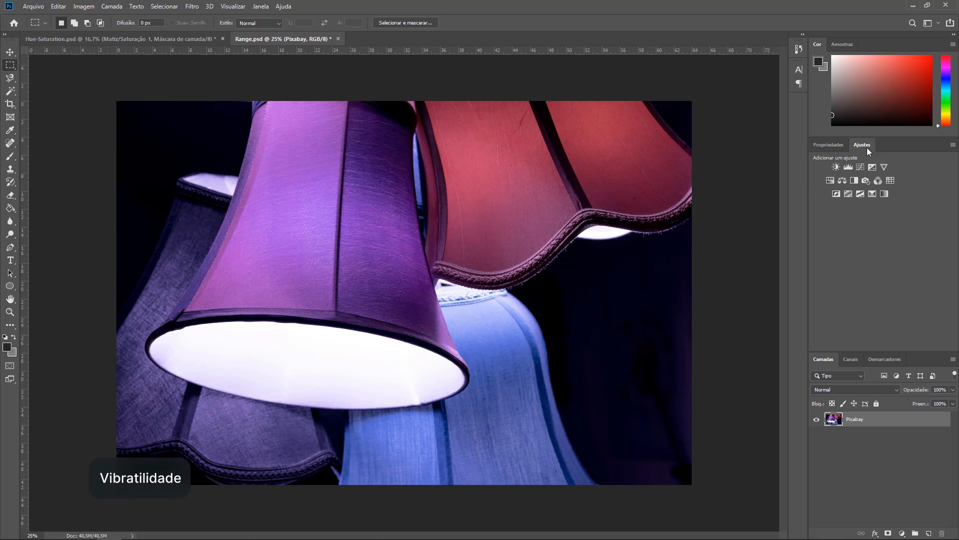
{"action": "left_click", "coordinate": [886, 166]}
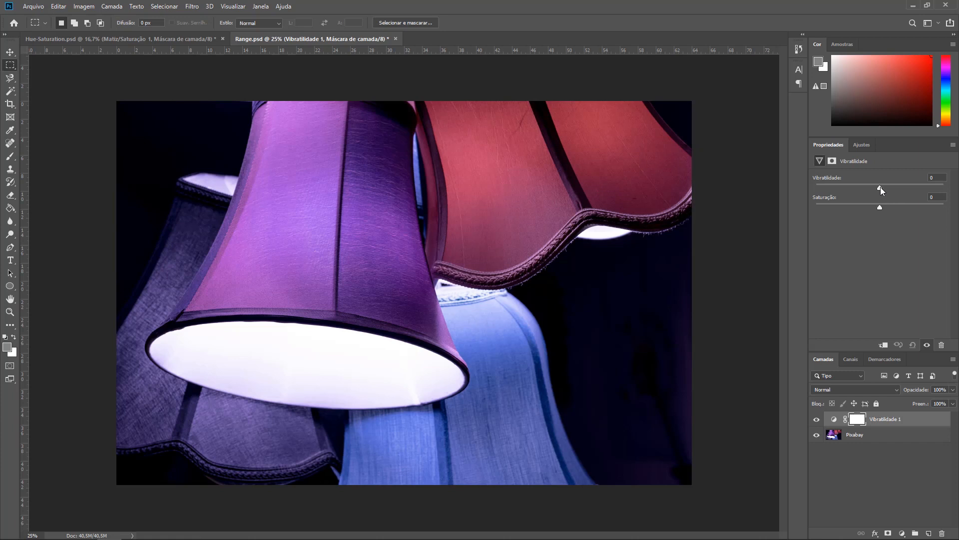
Step: Raise Vibratilidade to +100 and toggle the adjustment layer's visibility to compare the lampshades before and after
{"action": "left_click_drag", "start_coordinate": [879, 187], "coordinate": [883, 188]}
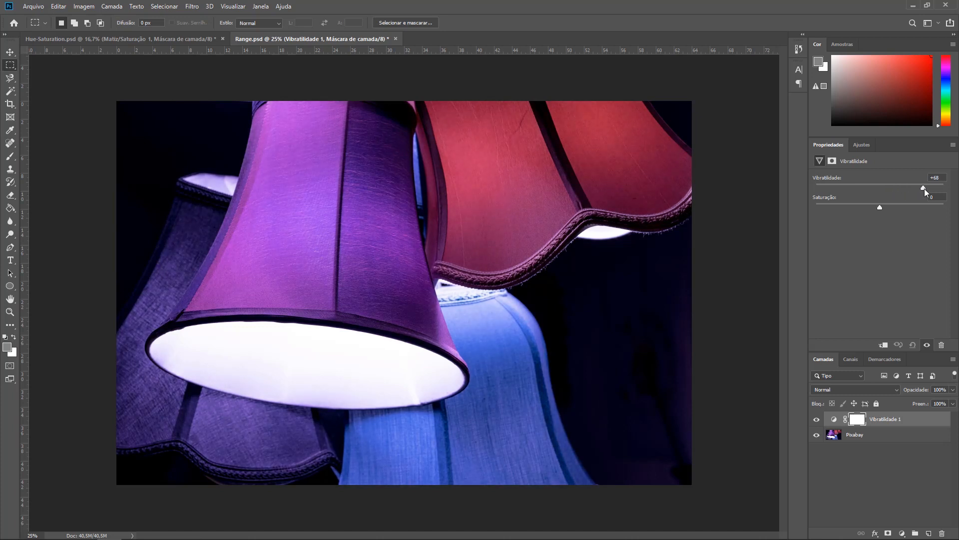
{"action": "left_click_drag", "start_coordinate": [944, 192], "coordinate": [948, 193]}
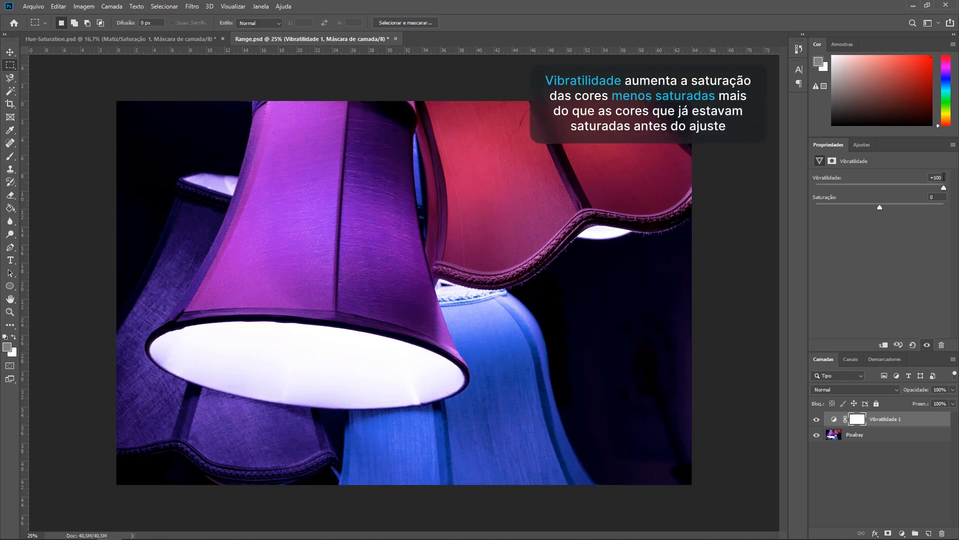
{"action": "left_click", "coordinate": [927, 345]}
{"action": "left_click", "coordinate": [927, 345]}
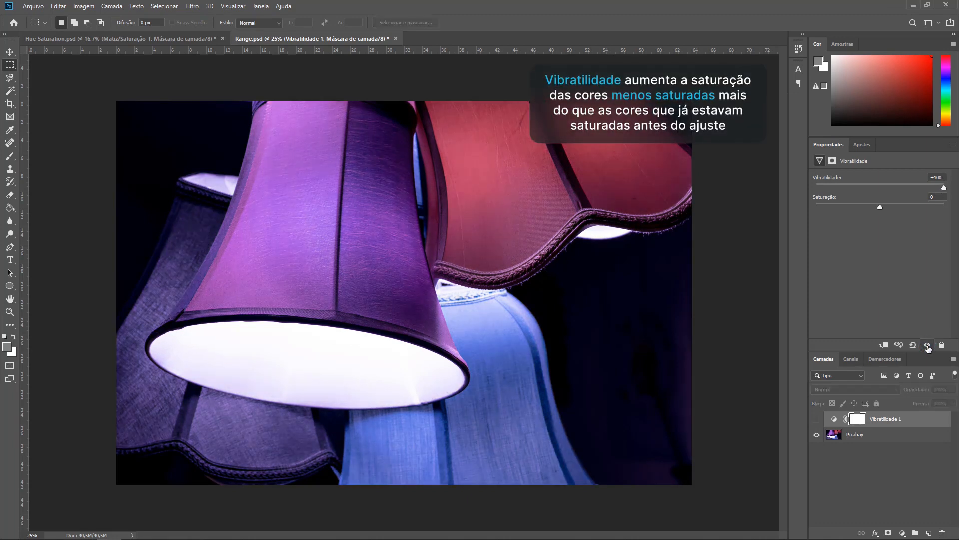
{"action": "left_click", "coordinate": [927, 346]}
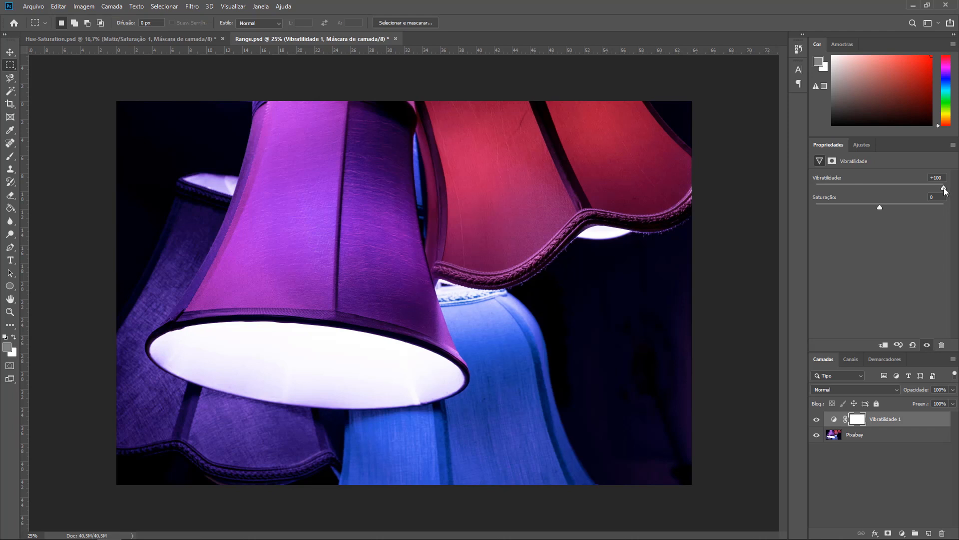
Step: Try Vibratilidade at -100 on the lampshade photo and reset it to 0
{"action": "left_click_drag", "start_coordinate": [944, 189], "coordinate": [813, 187]}
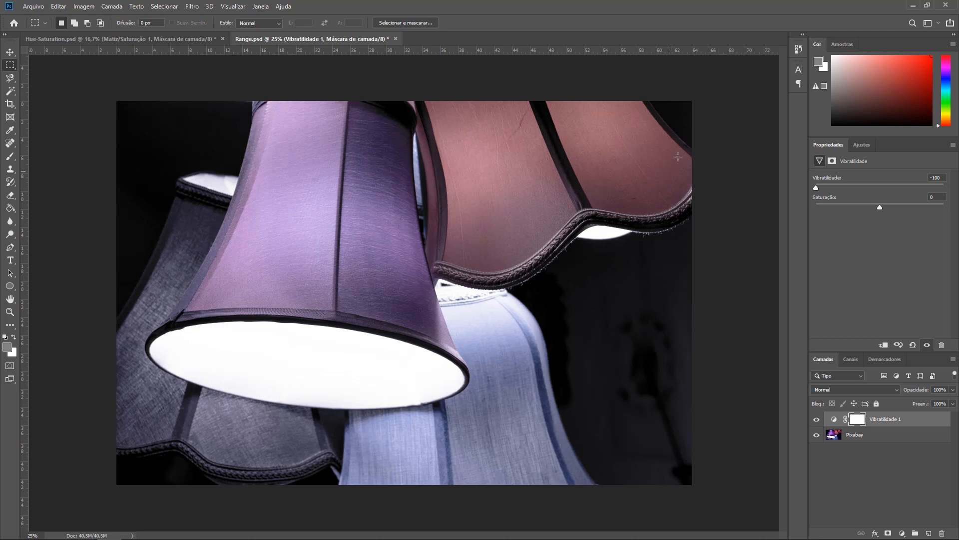
{"action": "left_click_drag", "start_coordinate": [942, 178], "coordinate": [907, 182]}
{"action": "type", "text": "0"}
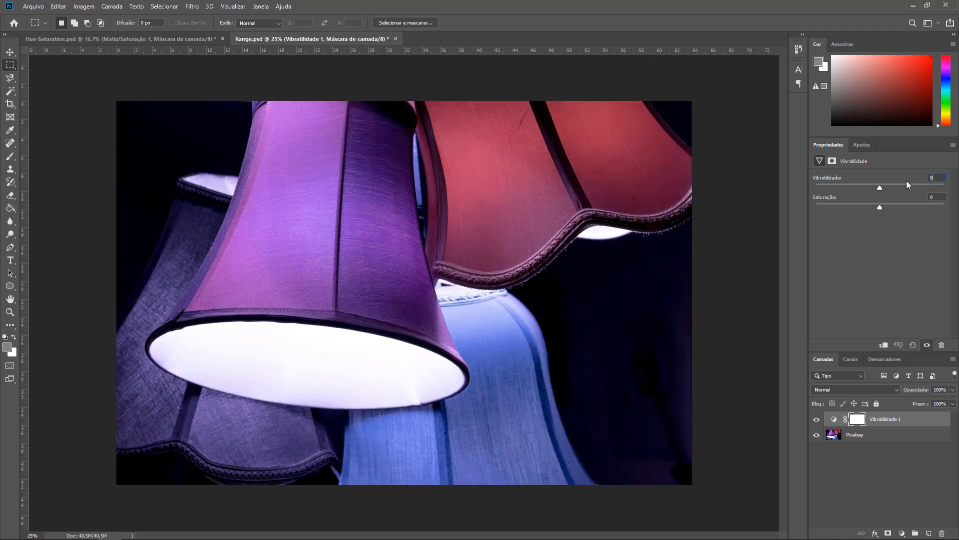
Step: Try the Vibratilidade layer's Saturação at -100, and raise it to +100 for comparison
{"action": "left_click_drag", "start_coordinate": [879, 209], "coordinate": [824, 213]}
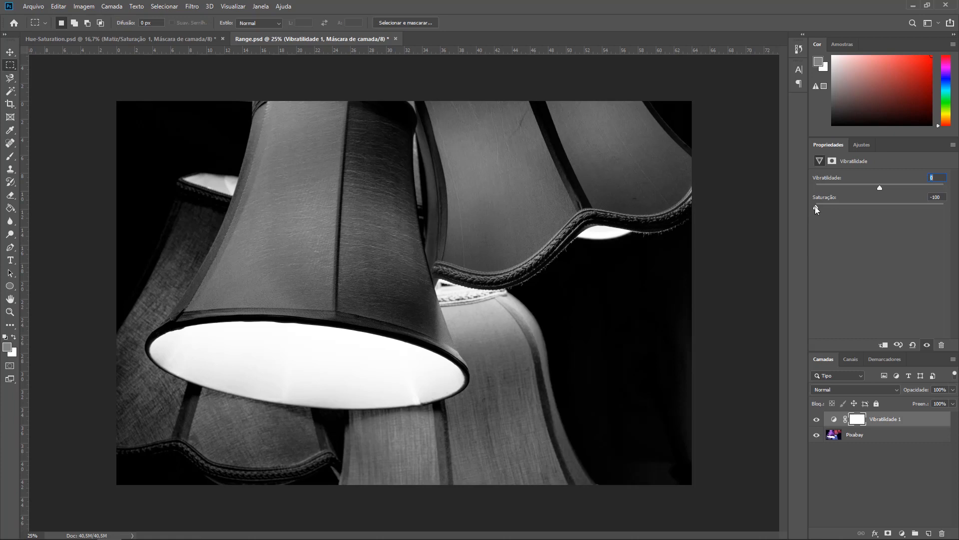
{"action": "left_click_drag", "start_coordinate": [817, 209], "coordinate": [944, 207]}
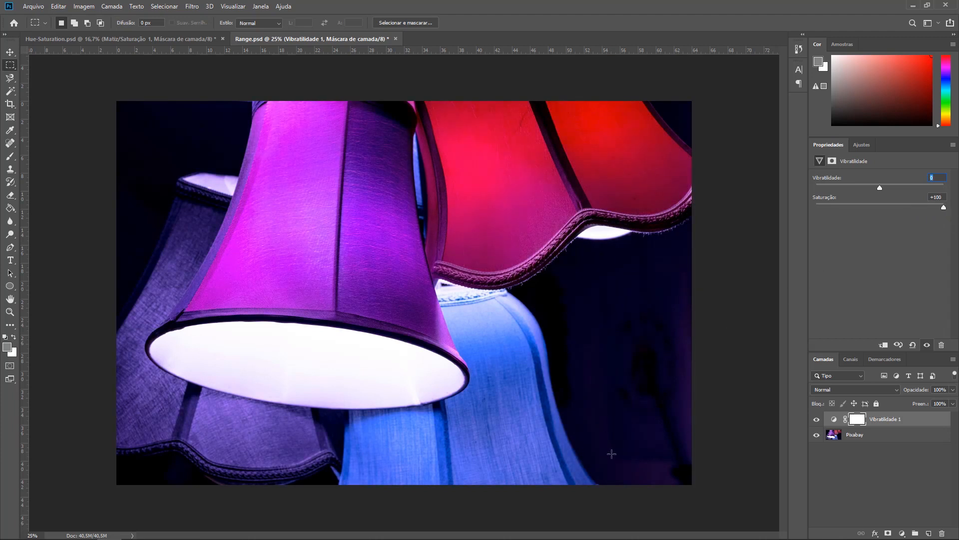